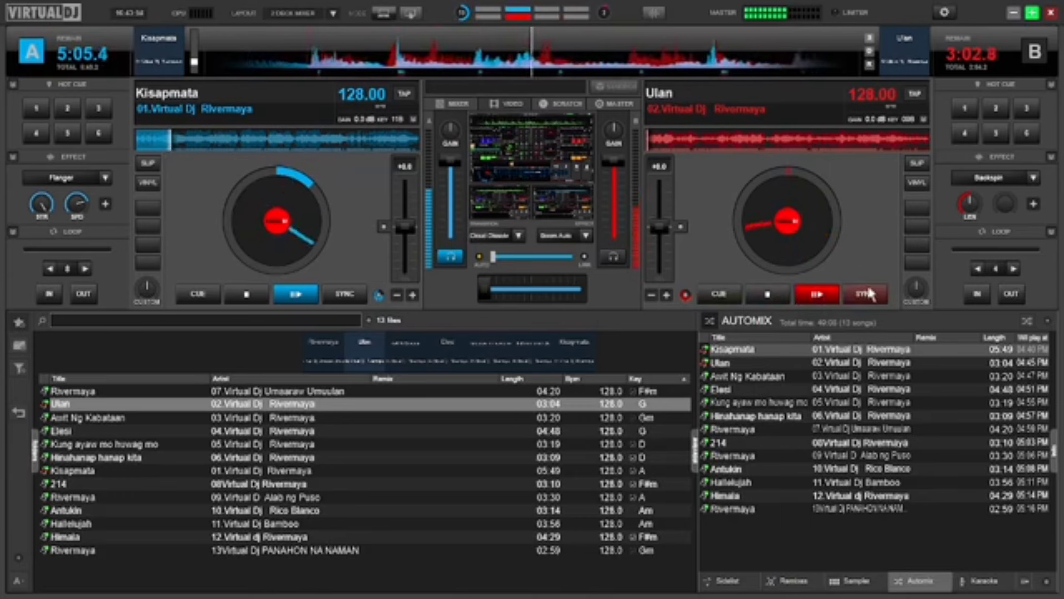
Stop Ulan on deck B and center the crossfader between the two decks
left_click(777, 292)
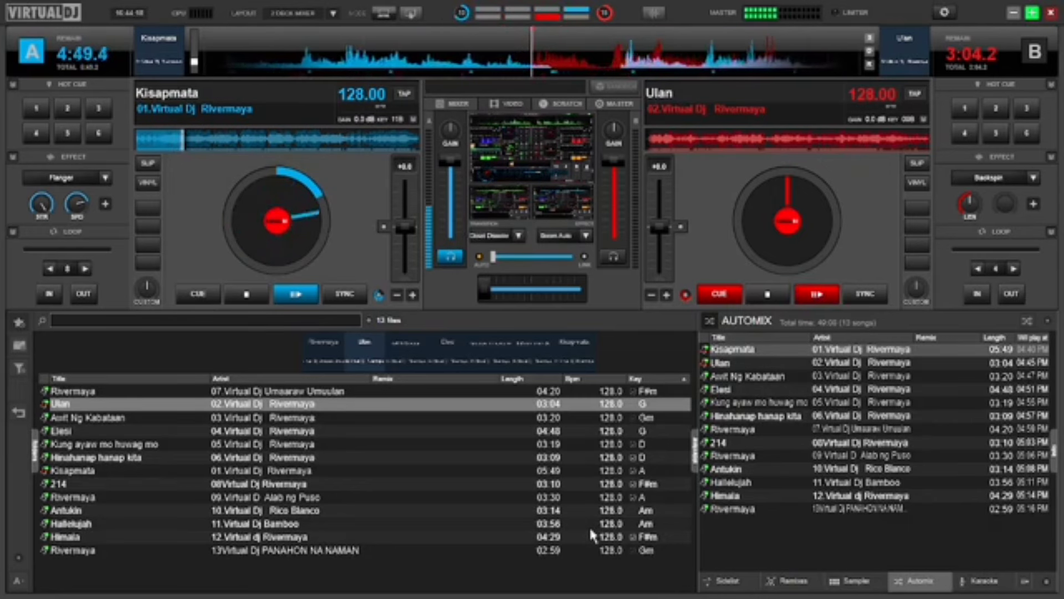
left_click(529, 284)
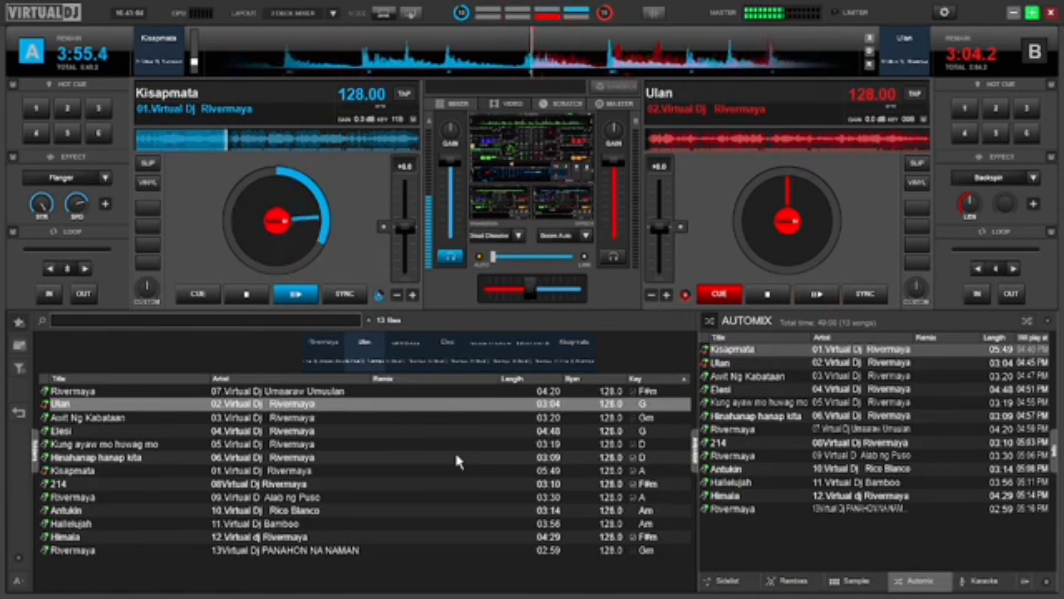
Show the sampler and browse through its banks to the AUDIO FX bank
left_click(864, 583)
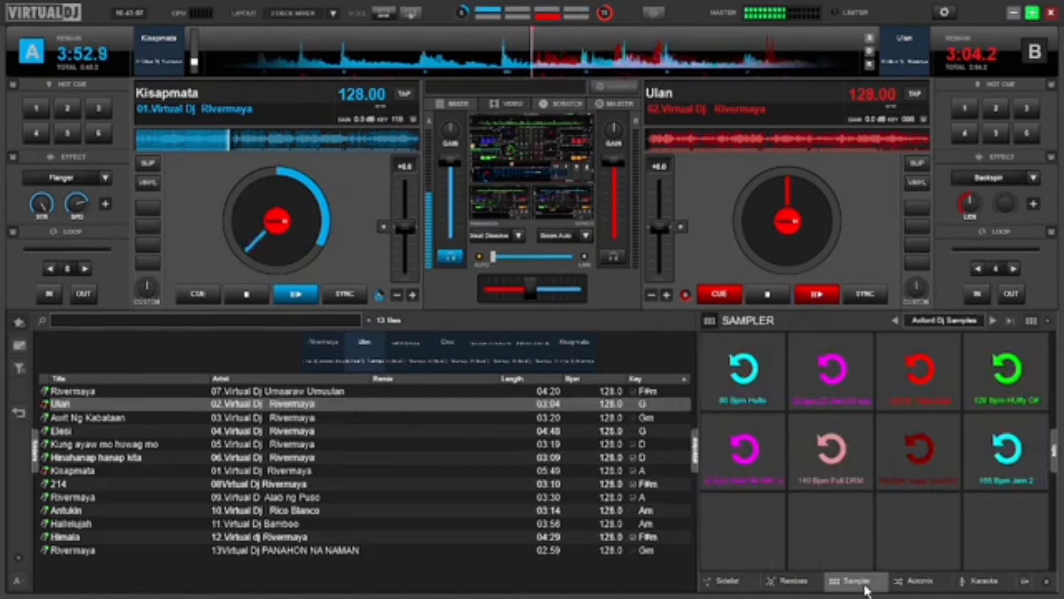
left_click(993, 320)
left_click(993, 321)
left_click(994, 321)
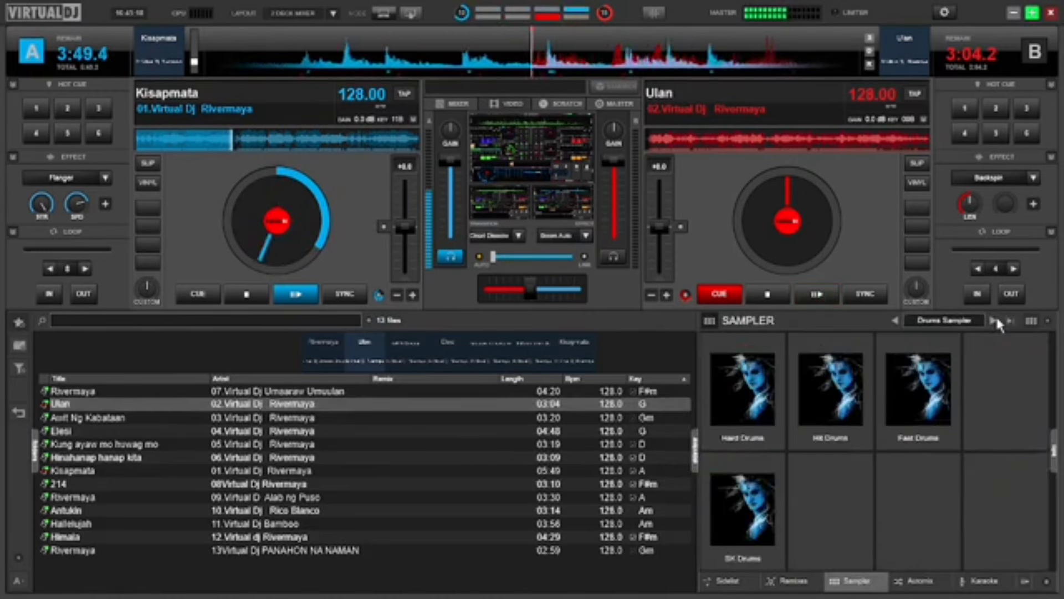
left_click(995, 321)
left_click(995, 320)
left_click(997, 321)
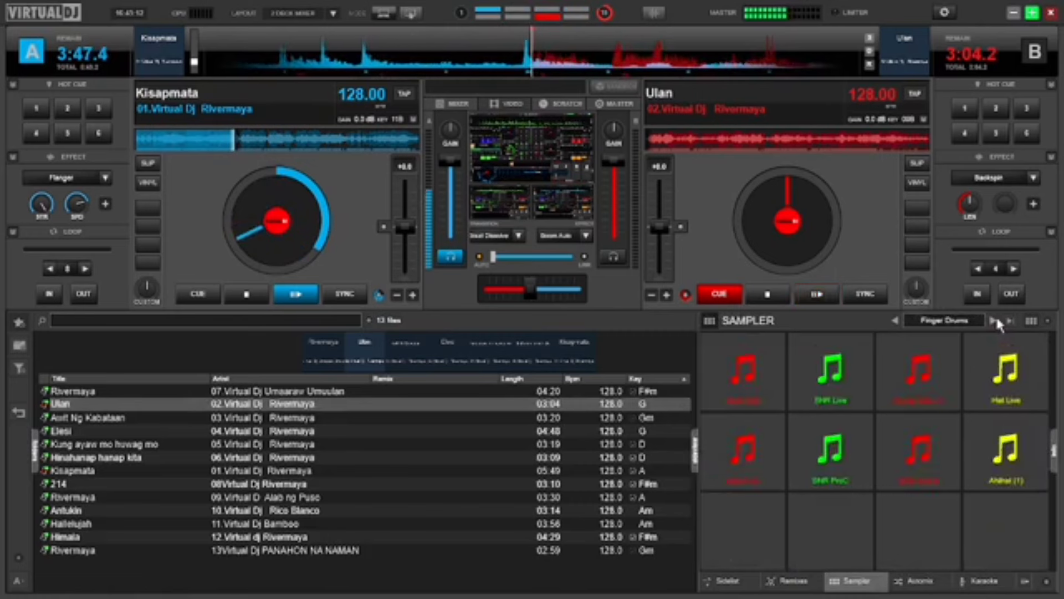
left_click(998, 321)
left_click(1000, 322)
left_click(1001, 319)
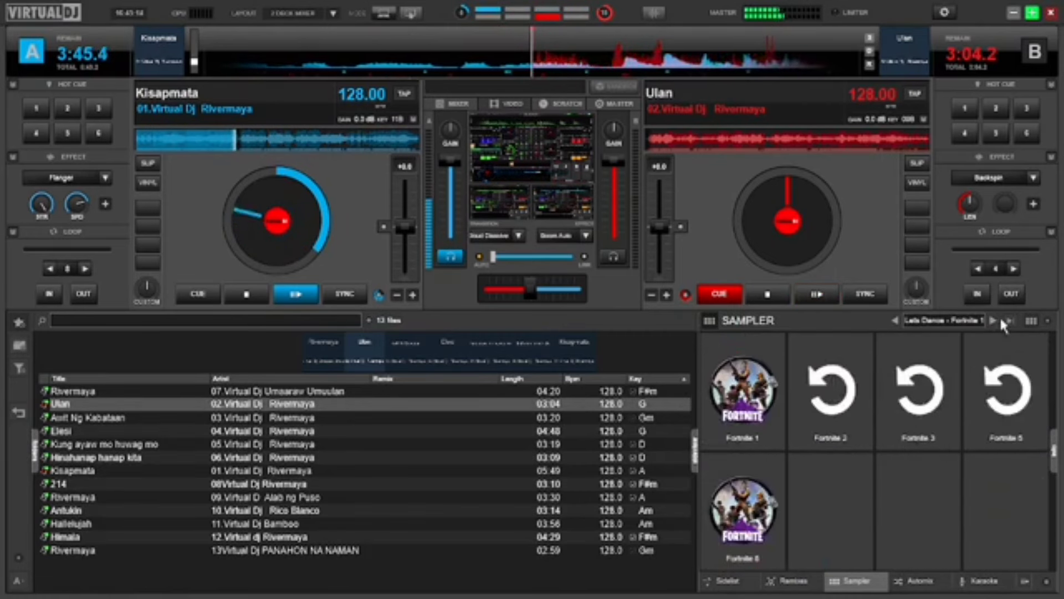
left_click(1001, 319)
left_click(1001, 320)
left_click(1001, 320)
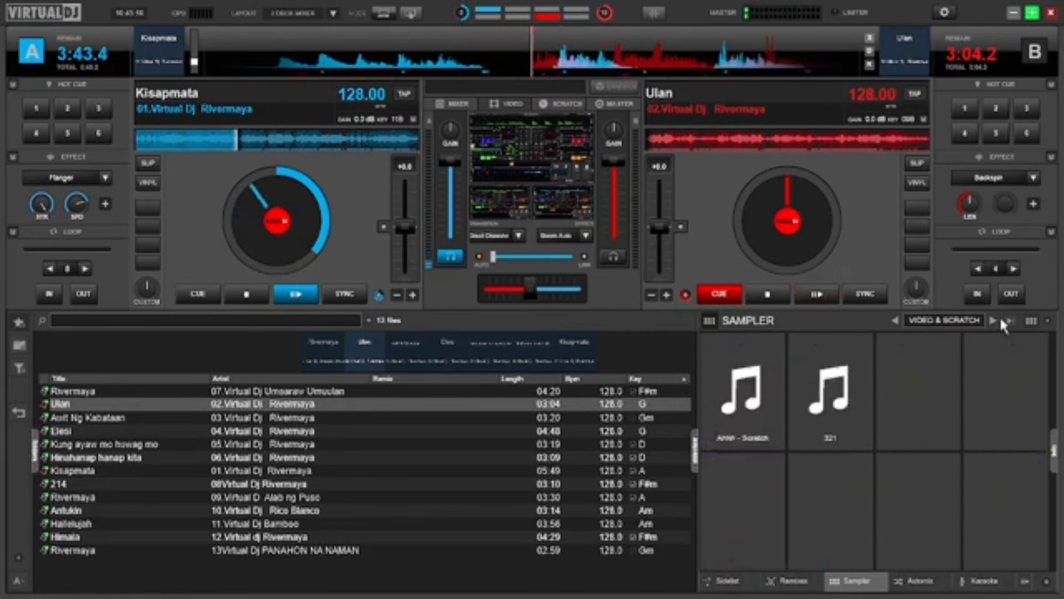
left_click(1001, 320)
left_click(1001, 320)
left_click(1001, 320)
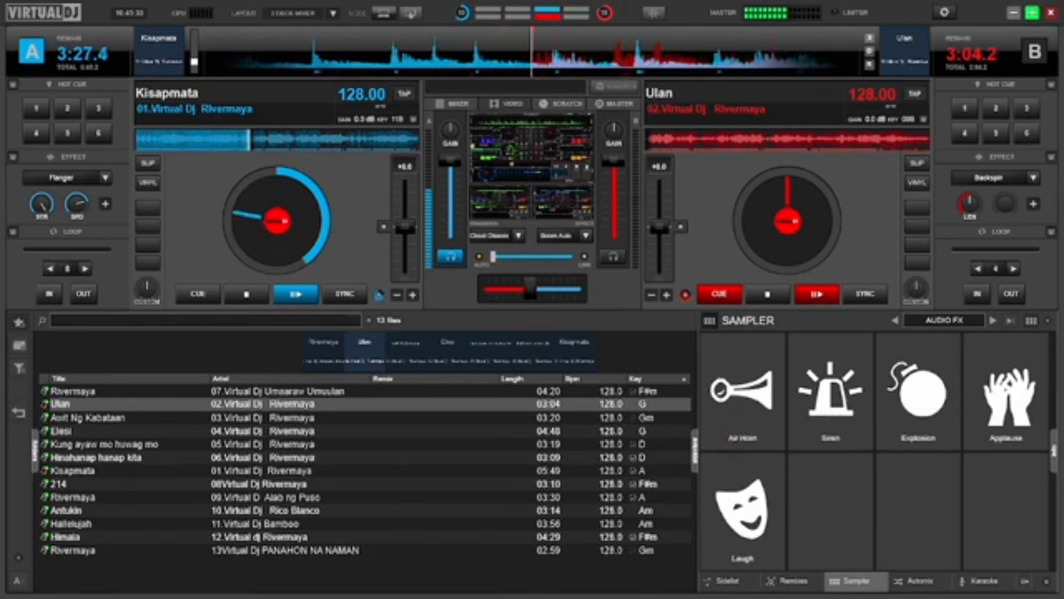
View the alternative remixes and the Automix list, returning to the sampler
left_click(786, 580)
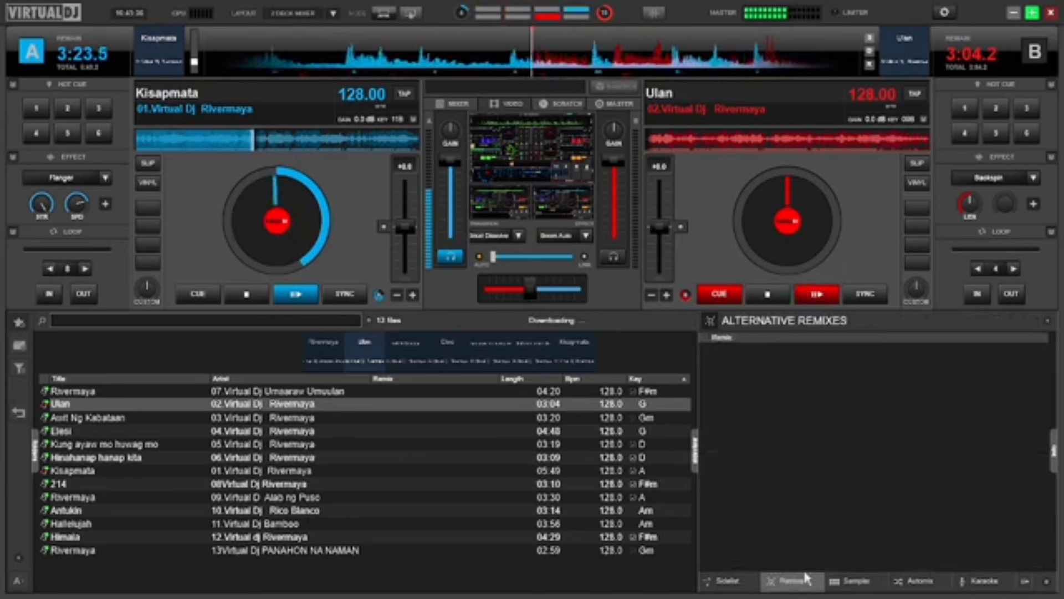
left_click(917, 581)
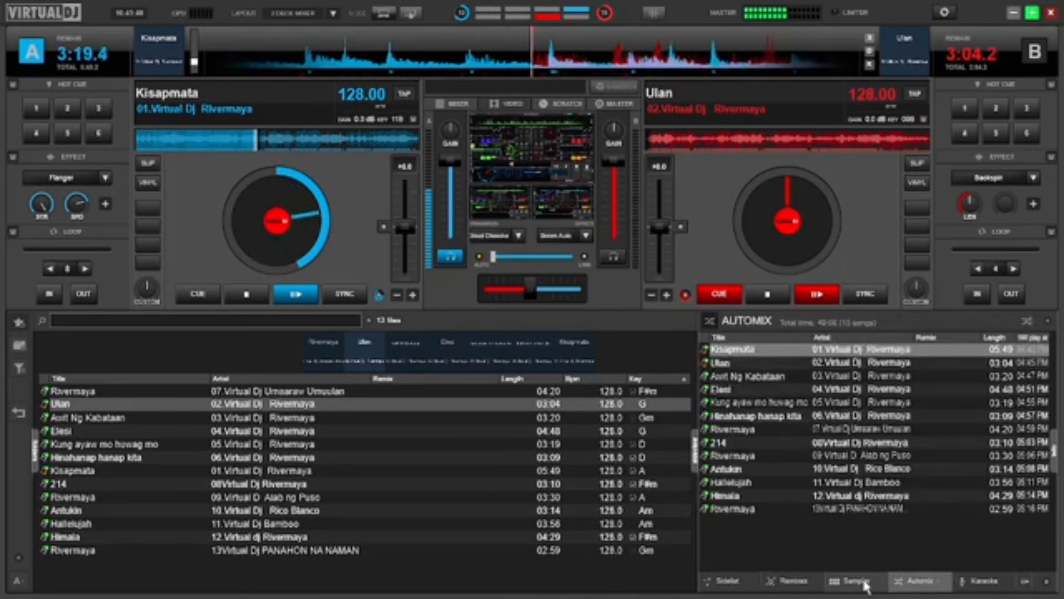
left_click(843, 580)
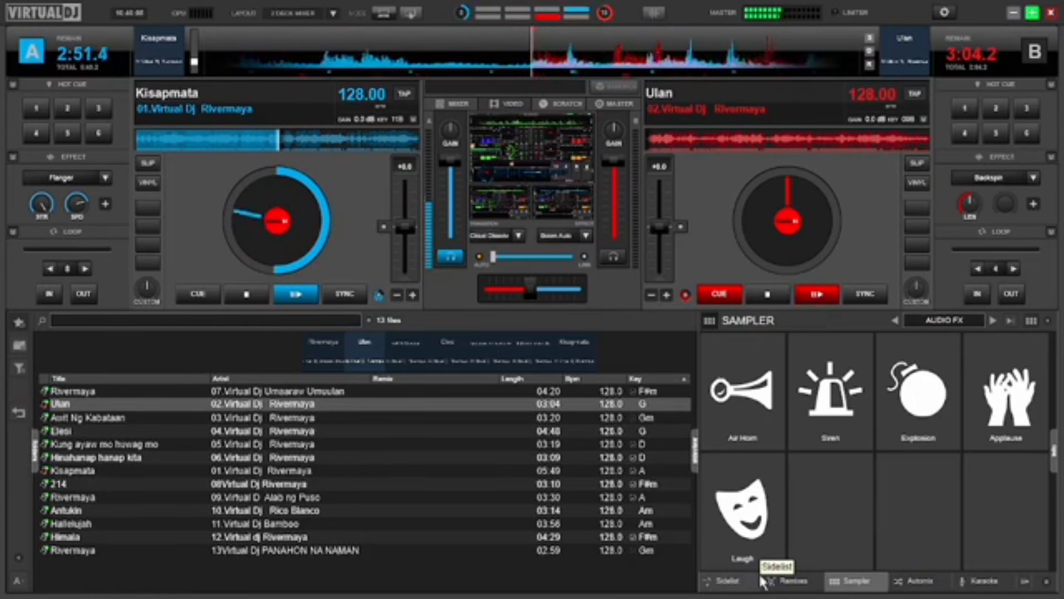
Show the mixer's equalizer controls between the decks and check the Automix list before returning to the sampler
left_click(452, 102)
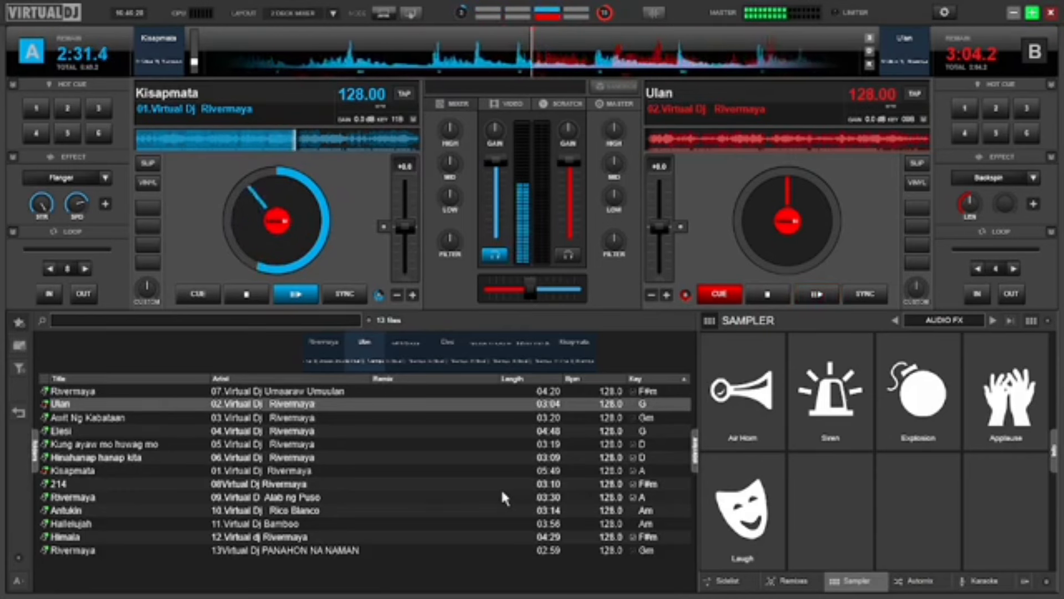
left_click(920, 581)
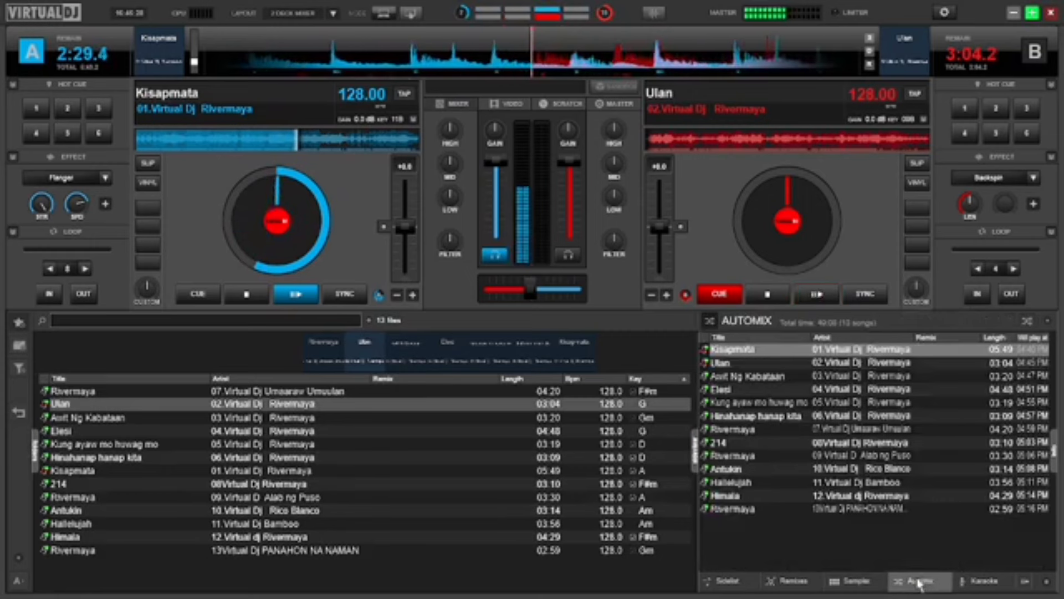
left_click(861, 583)
left_click(862, 583)
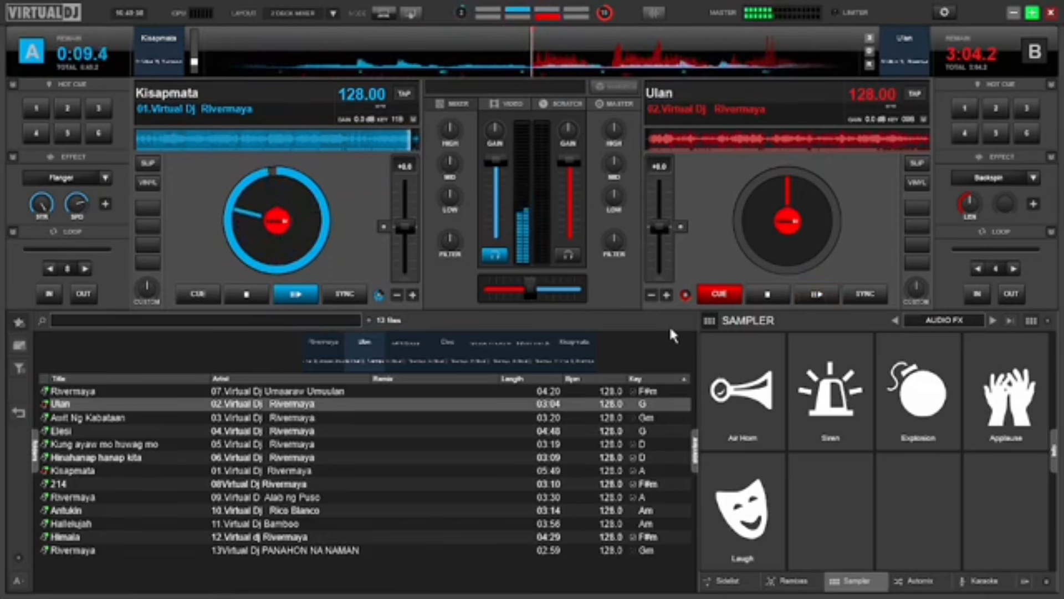
Play Ulan on deck B, move the crossfader fully to deck B, and stop Kisapmata on deck A
left_click(824, 290)
left_click_drag(527, 285, 576, 293)
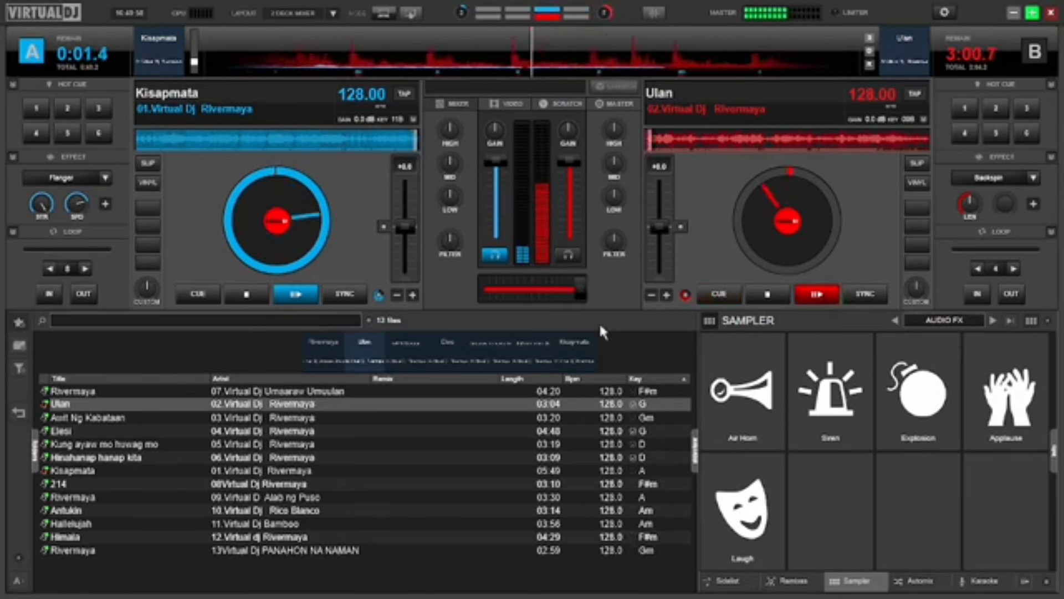
left_click(245, 291)
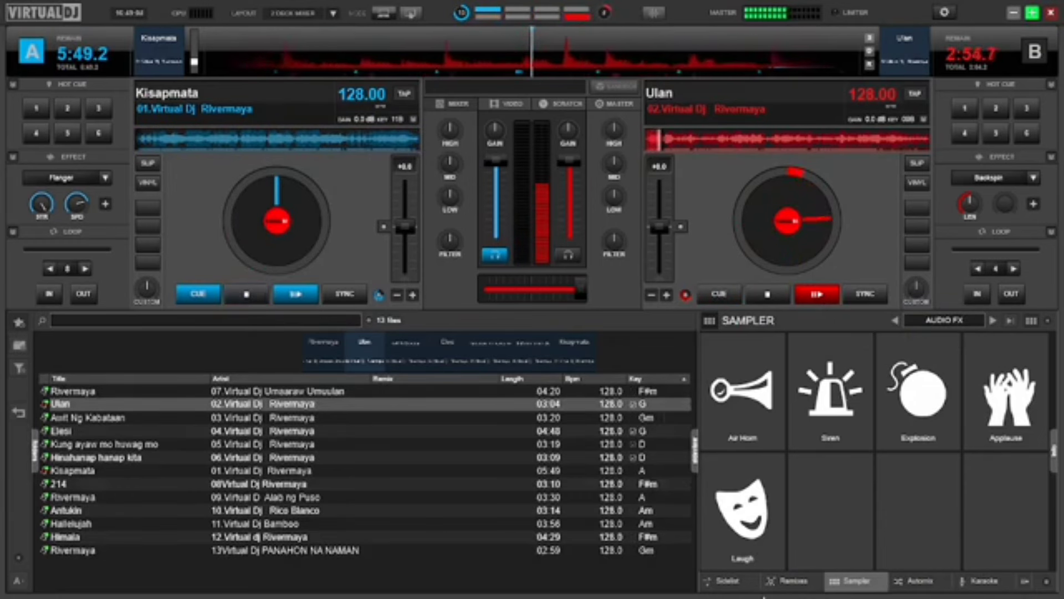
Load Ulan onto deck A and replace it with Awit Ng Kabataan
left_click_drag(300, 404, 319, 235)
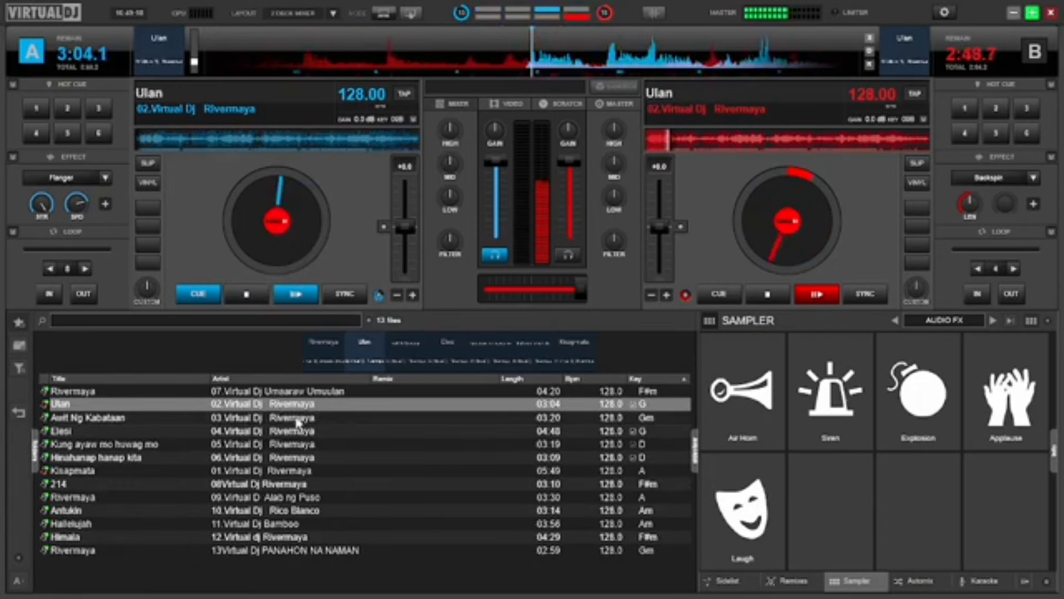
left_click_drag(263, 418, 260, 236)
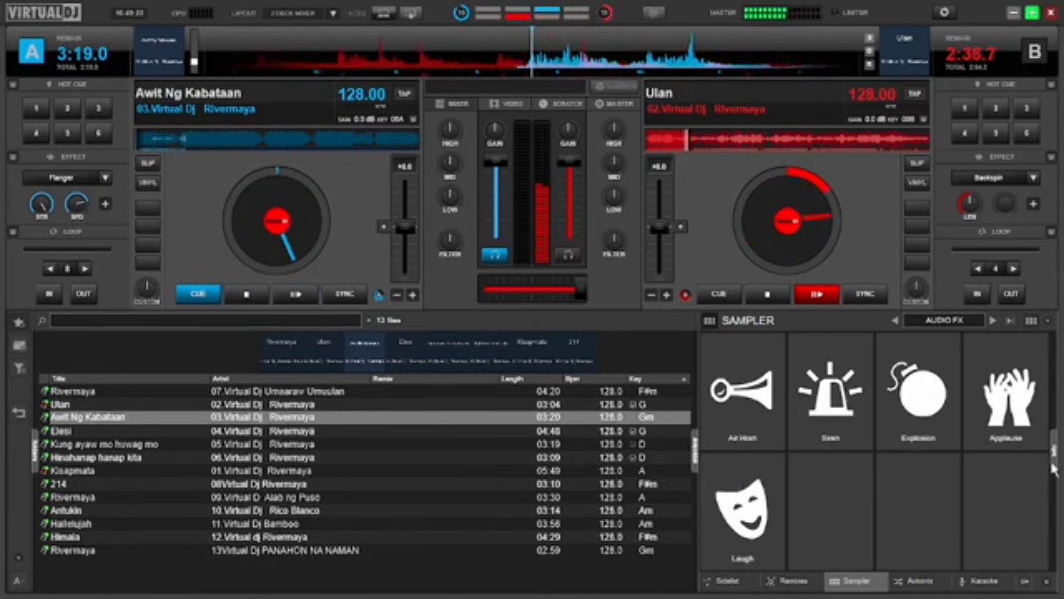
Look through the Automix list, the sampler and the alternative remixes
left_click(920, 589)
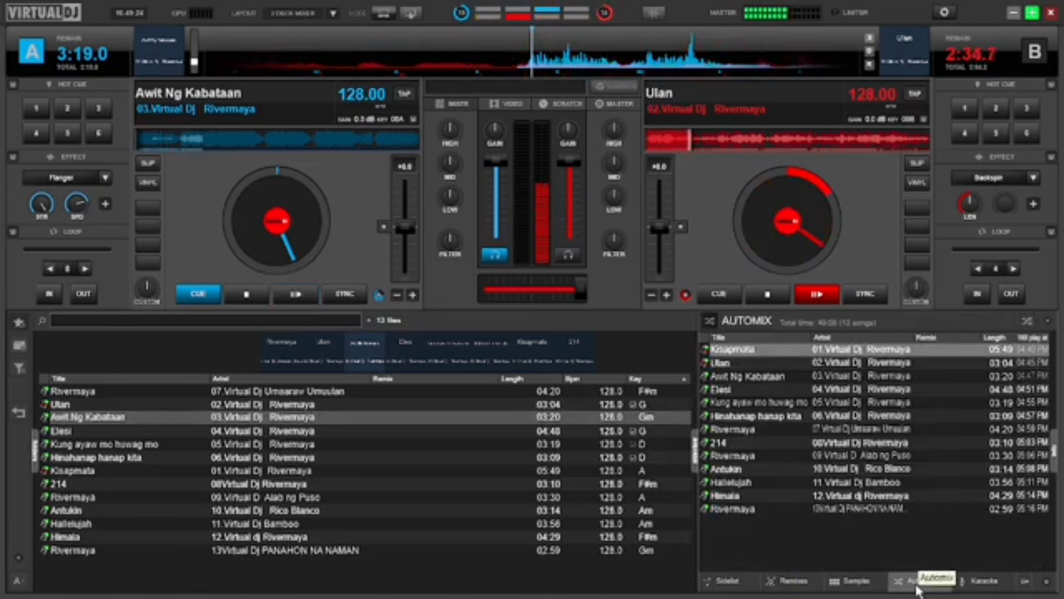
left_click(838, 585)
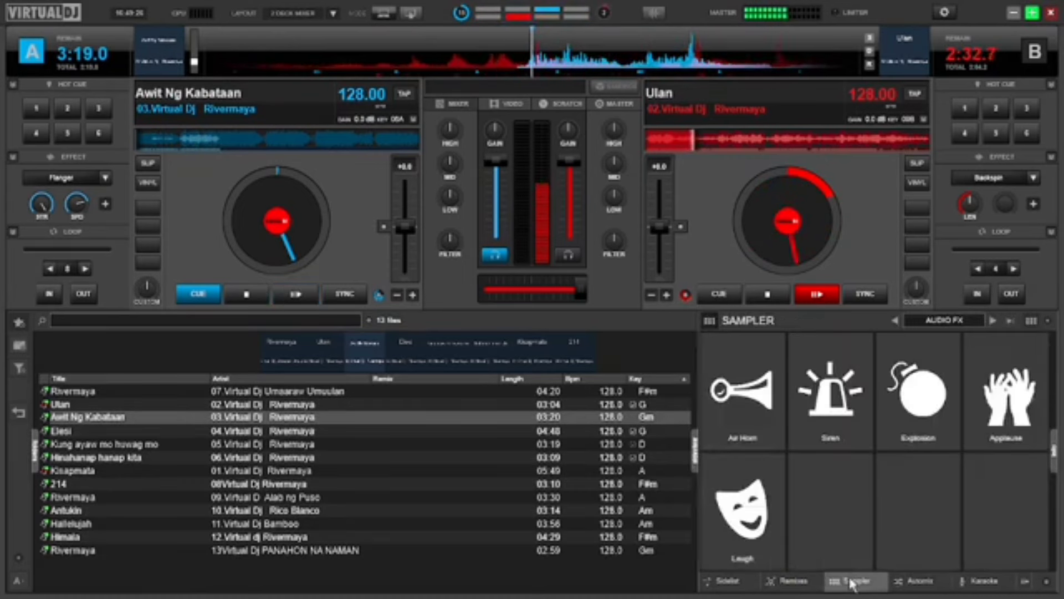
left_click(789, 581)
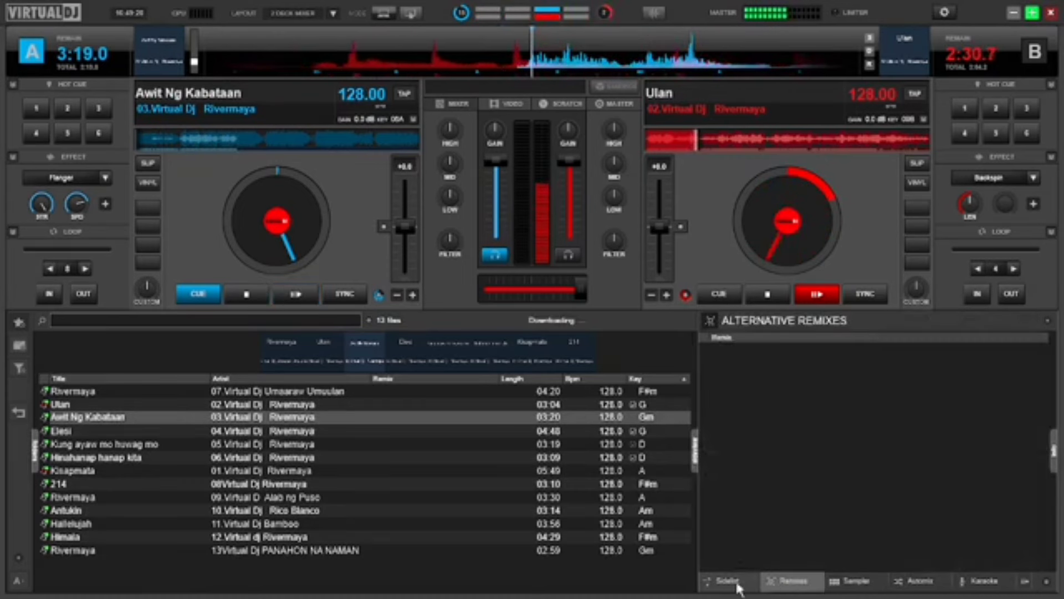
Hide the side view beside the song list and enlarge the cover browser to fill the browser area
left_click(692, 456)
left_click(696, 455)
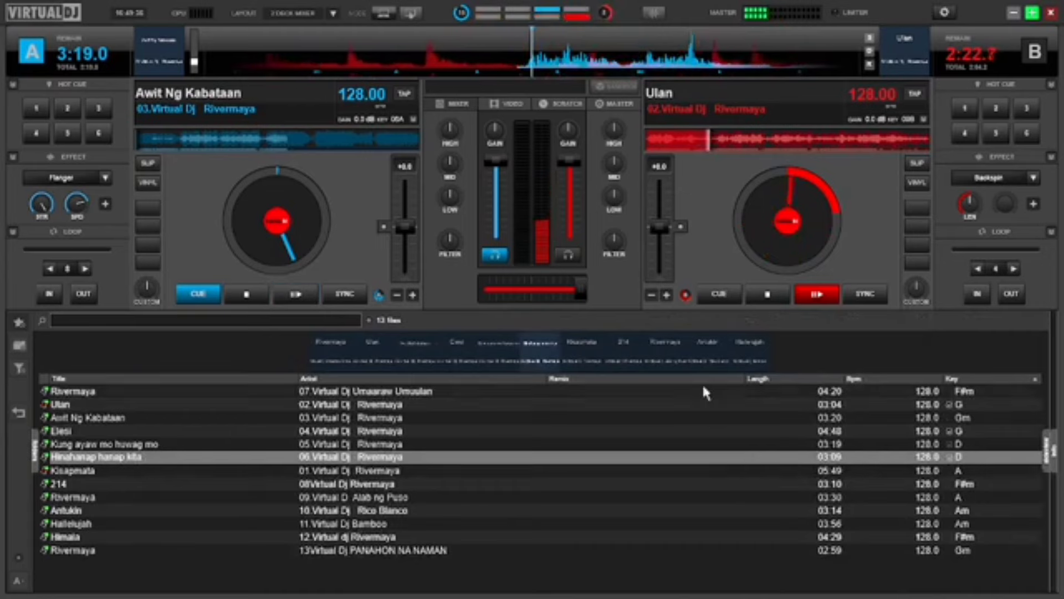
left_click_drag(676, 373, 714, 579)
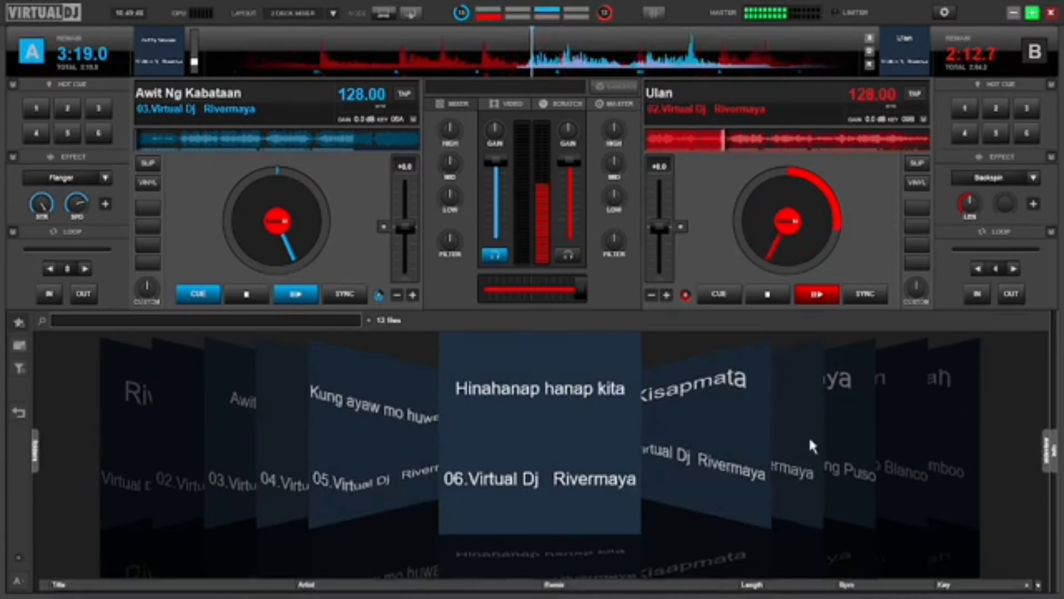
Browse the enlarged covers to Ulan and load it onto deck A
scroll(293, 423, "up", 4)
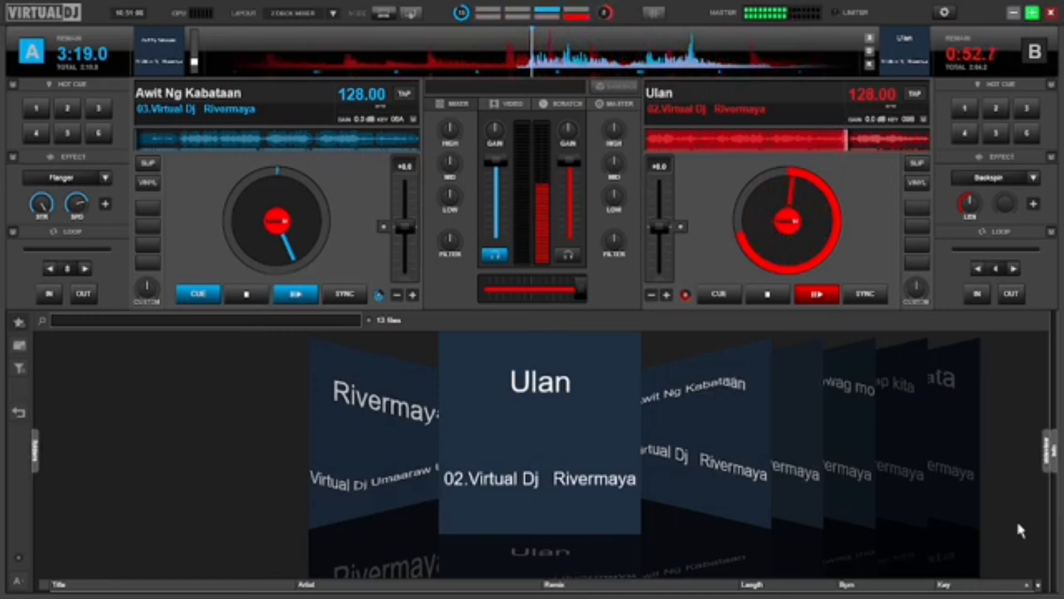
left_click_drag(567, 430, 315, 237)
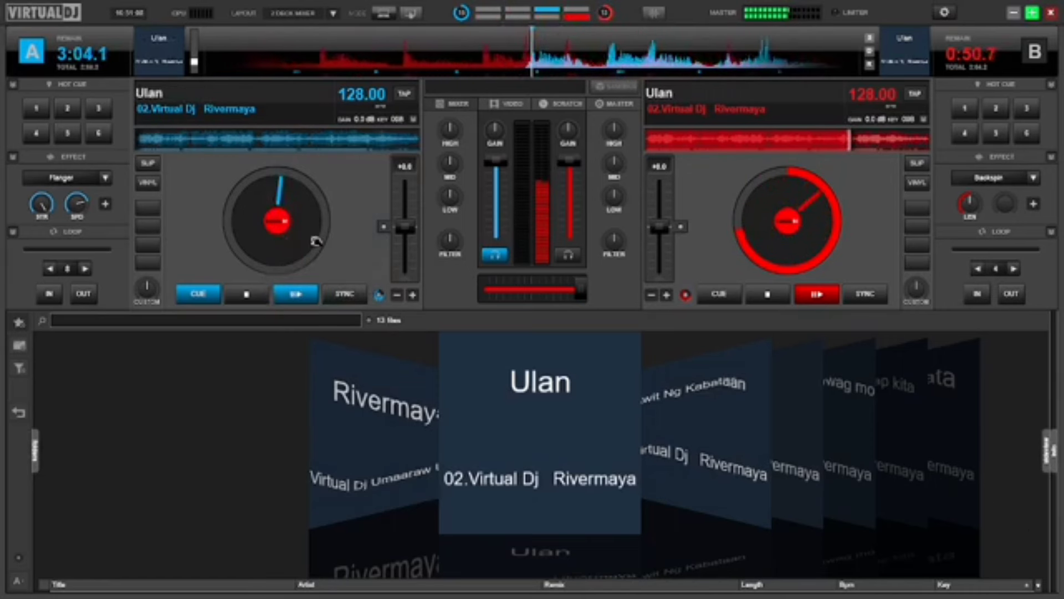